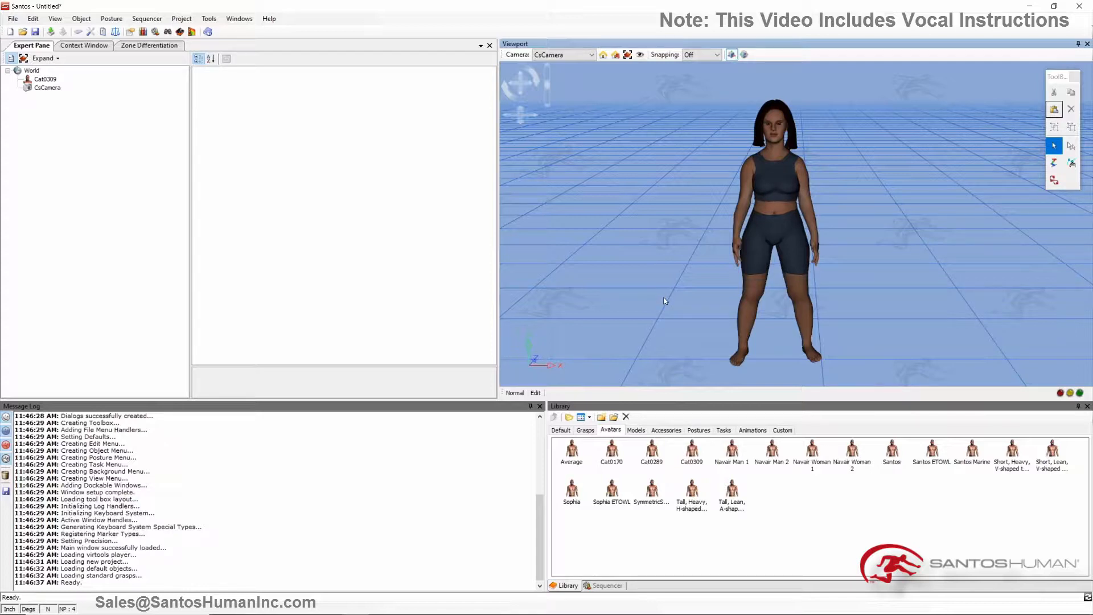
Step: Place an AHP marker from the custom library on the right side of the avatar's forehead and name it RFHD
click(780, 429)
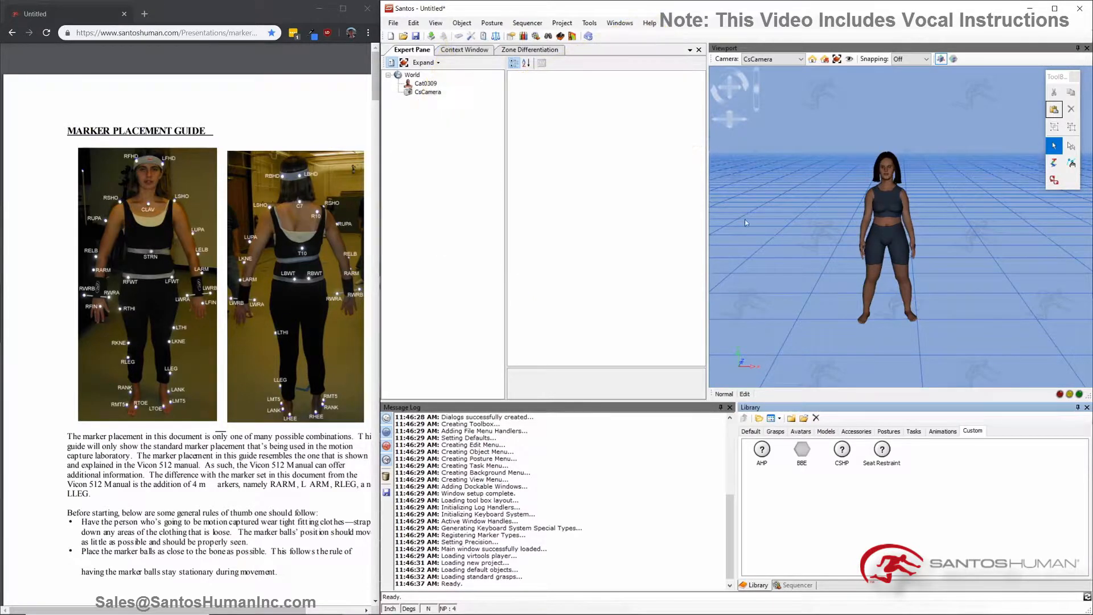
scroll(793, 228, up, 5)
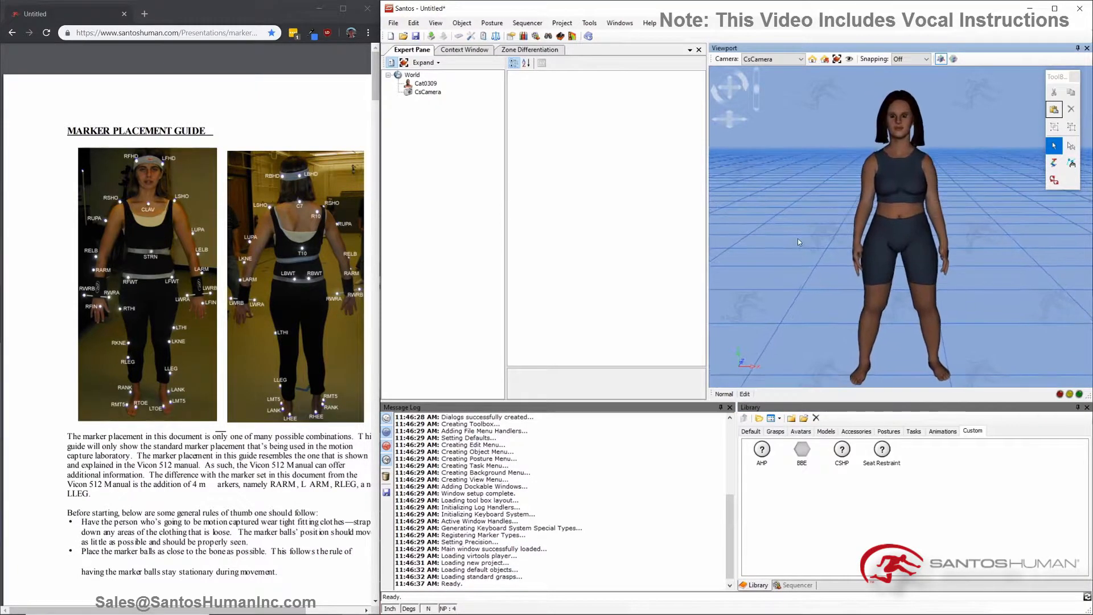
middle_drag(798, 239, 806, 236)
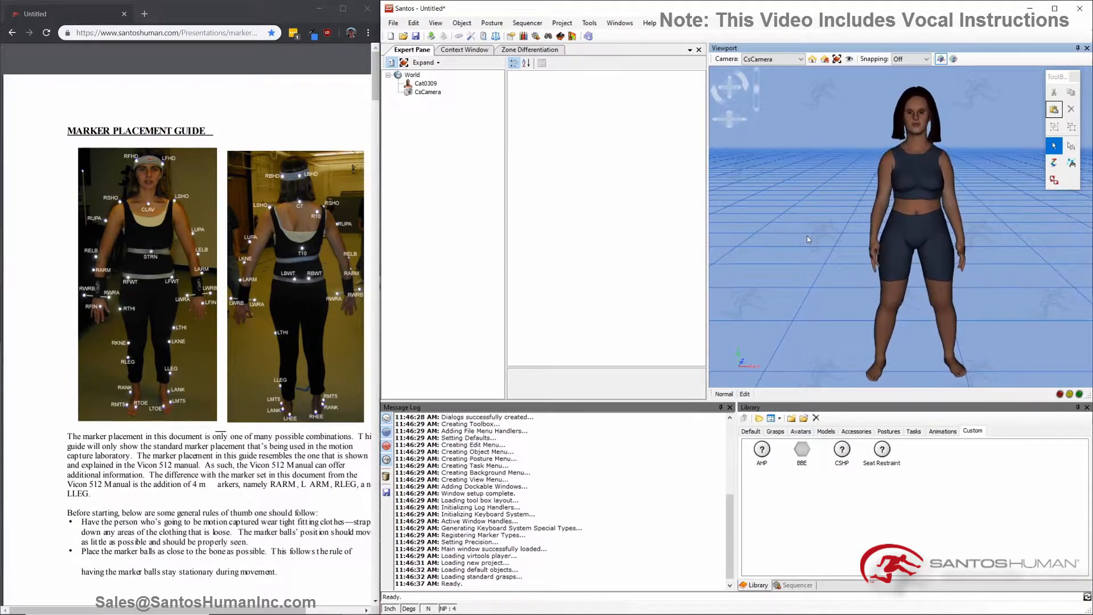
drag(762, 450, 917, 139)
drag(909, 98, 910, 98)
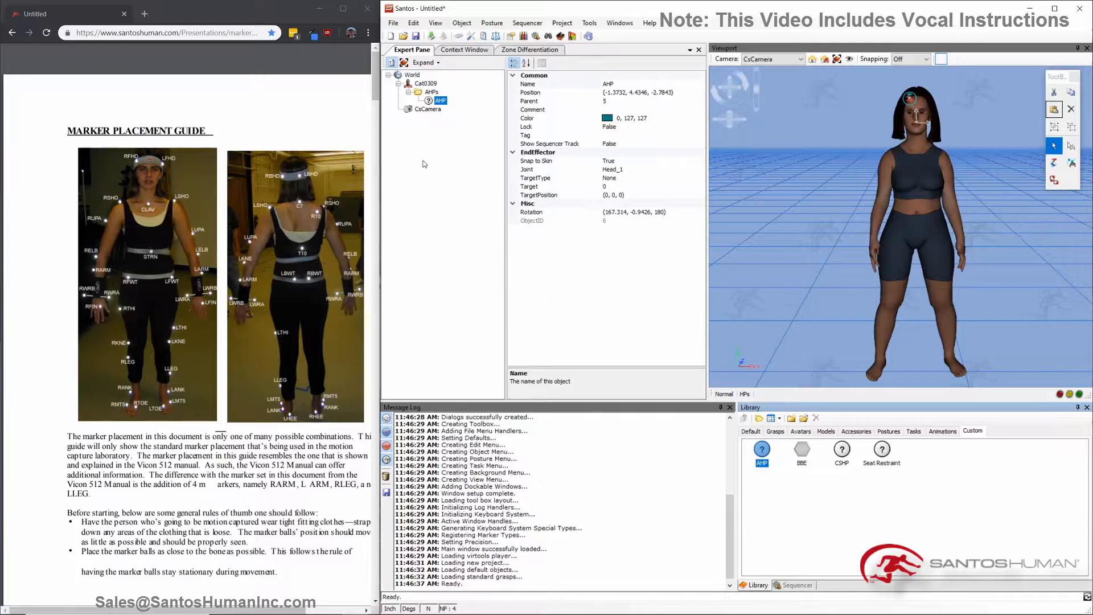
click(614, 85)
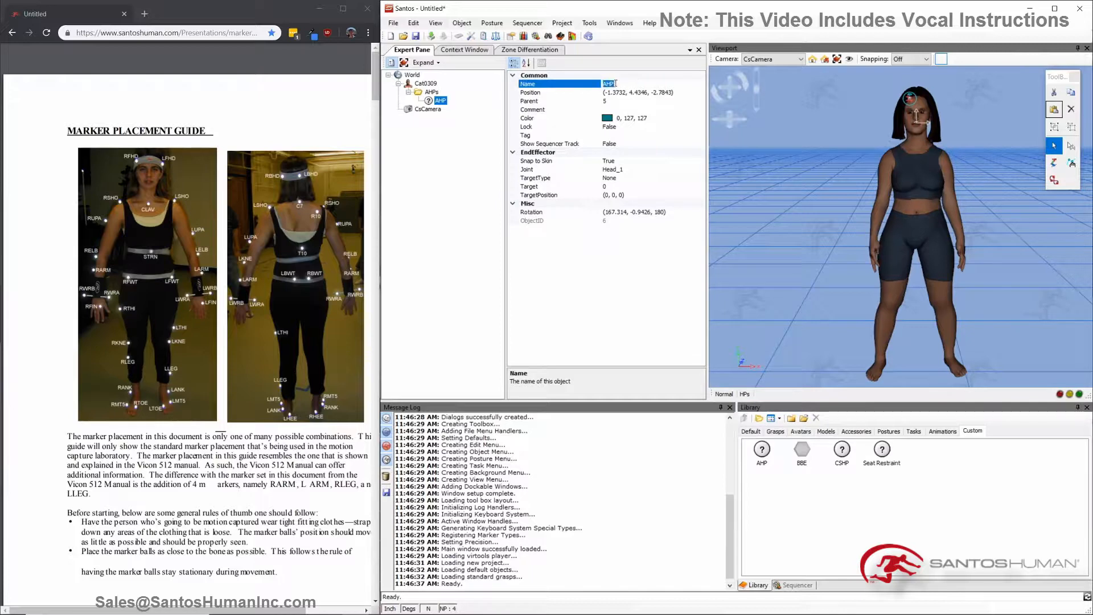
text(RFHD)
click(773, 203)
Step: Place a second AHP marker on the left side of the avatar's forehead and name it LFHD
scroll(914, 121, up, 5)
scroll(883, 169, down, 3)
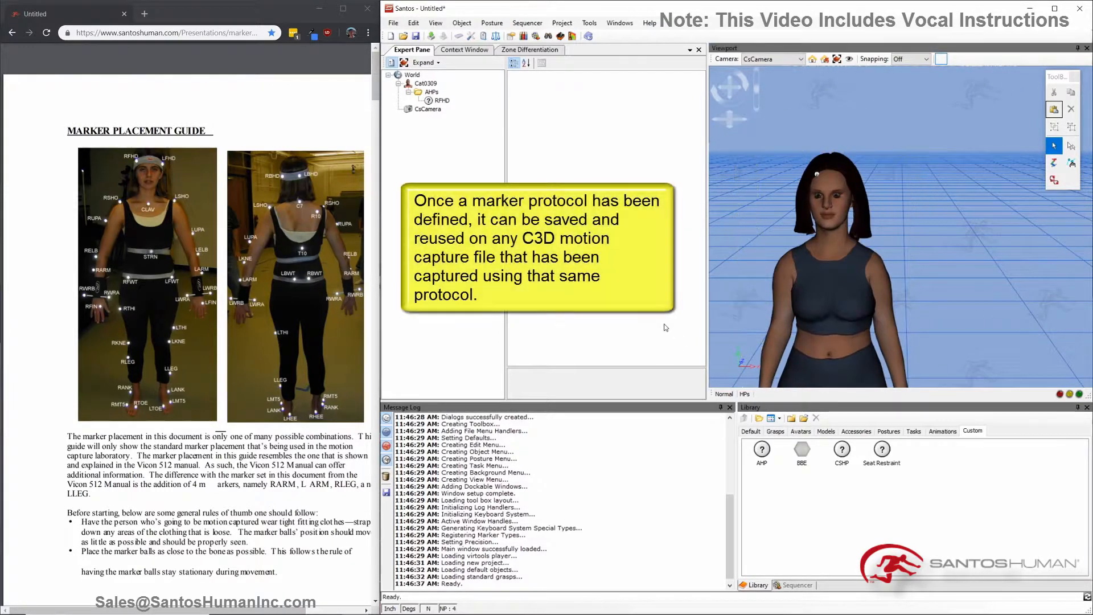
drag(761, 450, 842, 179)
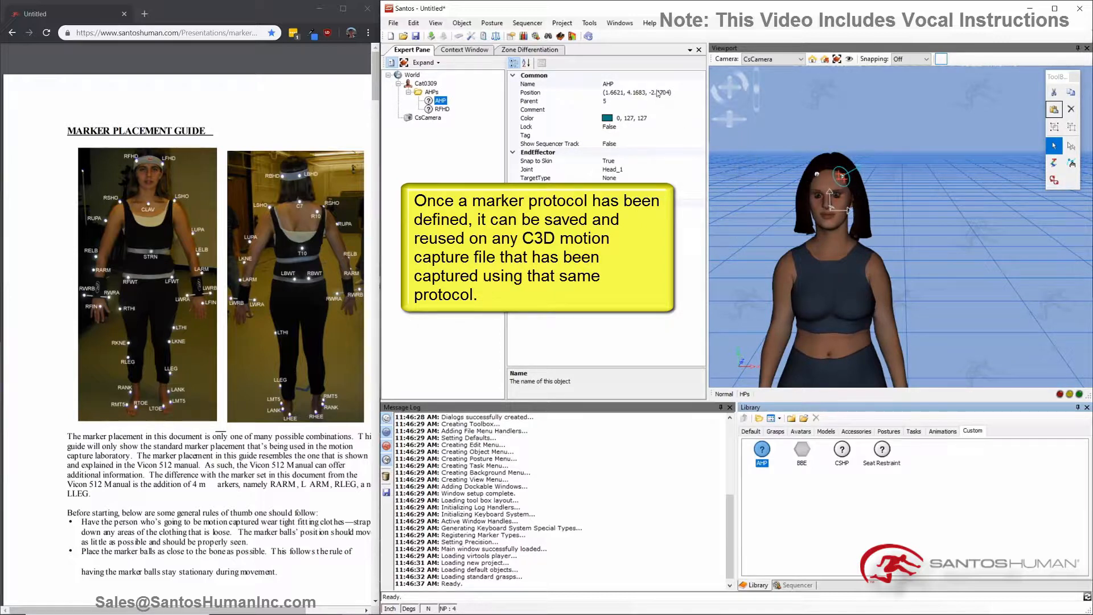
click(656, 84)
text(LFHD)
key(Return)
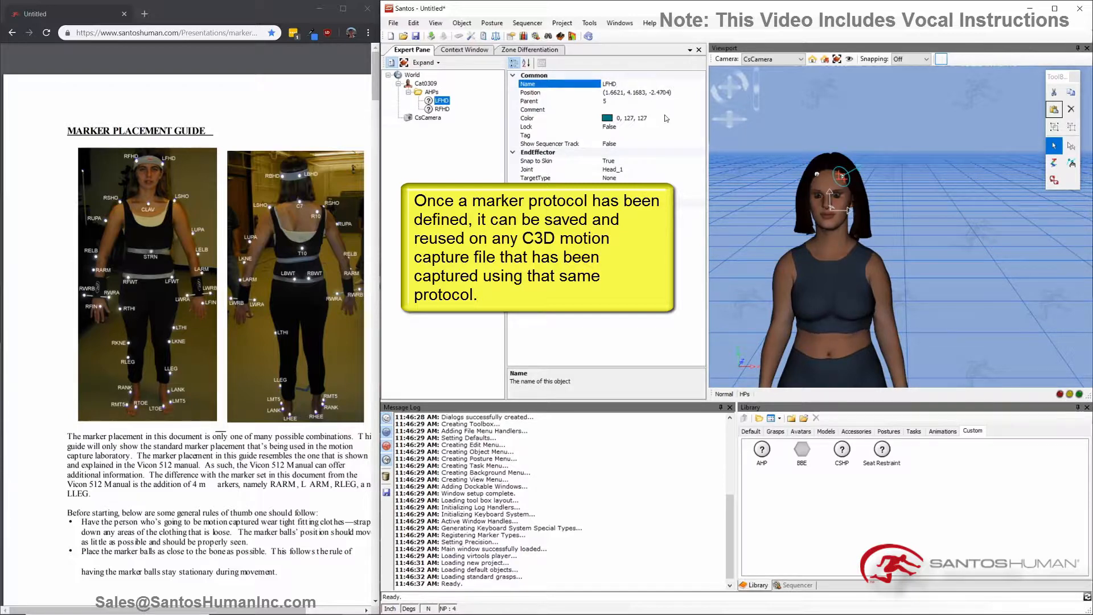
drag(729, 123, 732, 124)
click(742, 204)
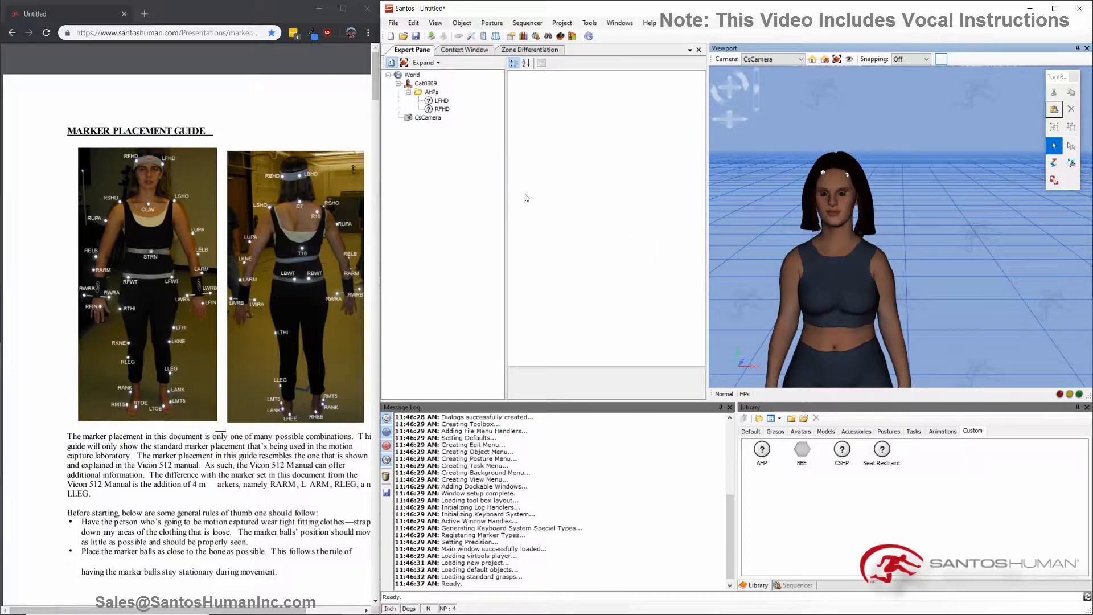
Step: Open the MoCapWoman.sproj project and launch its Motion Capture visualizer
click(393, 23)
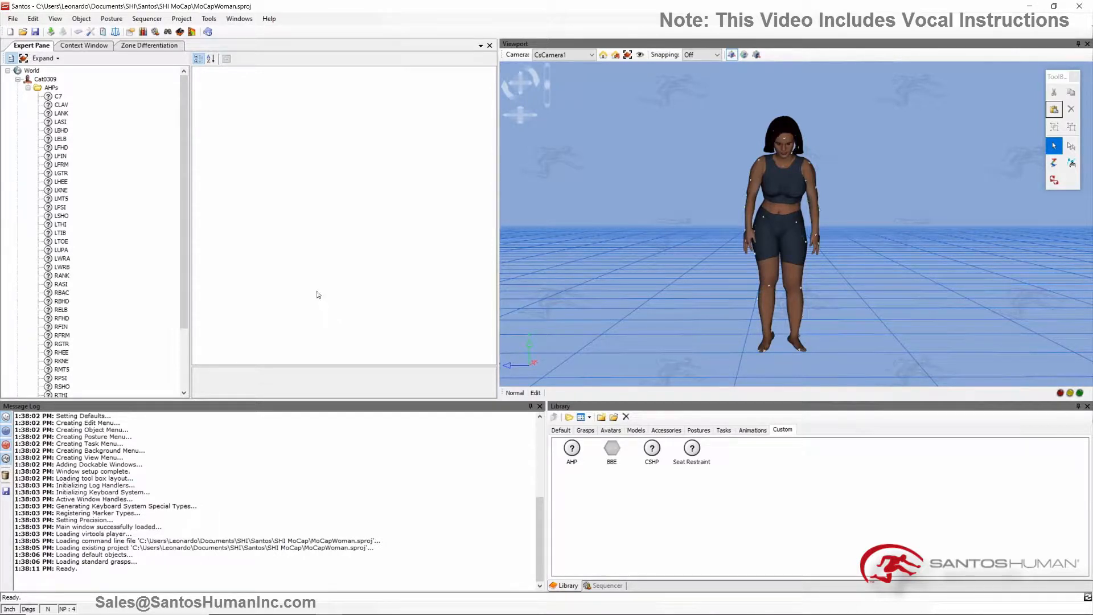
click(208, 19)
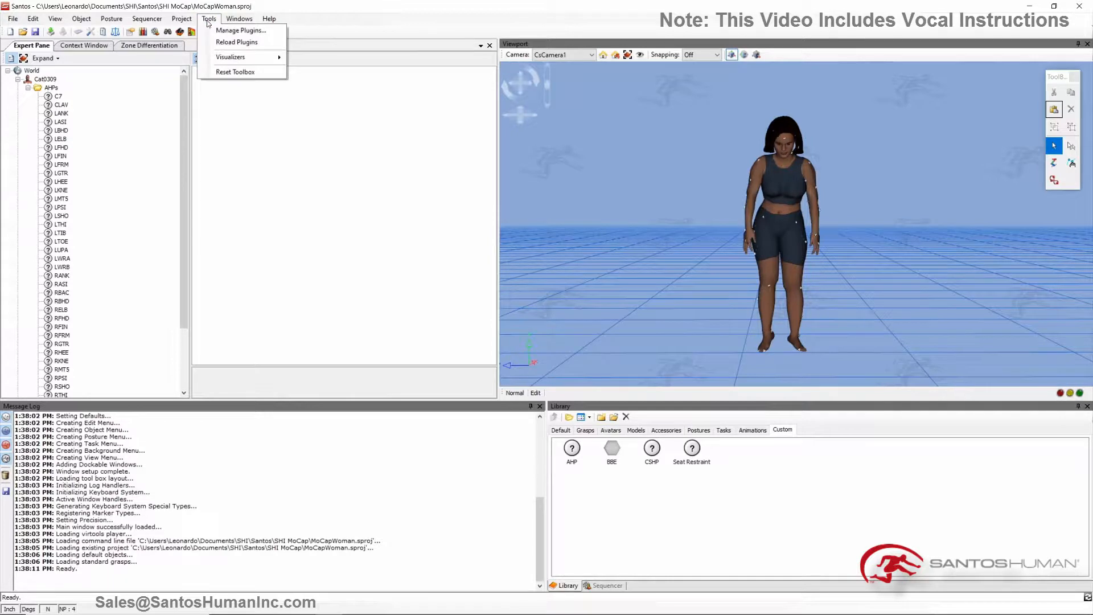
mouse_move(254, 59)
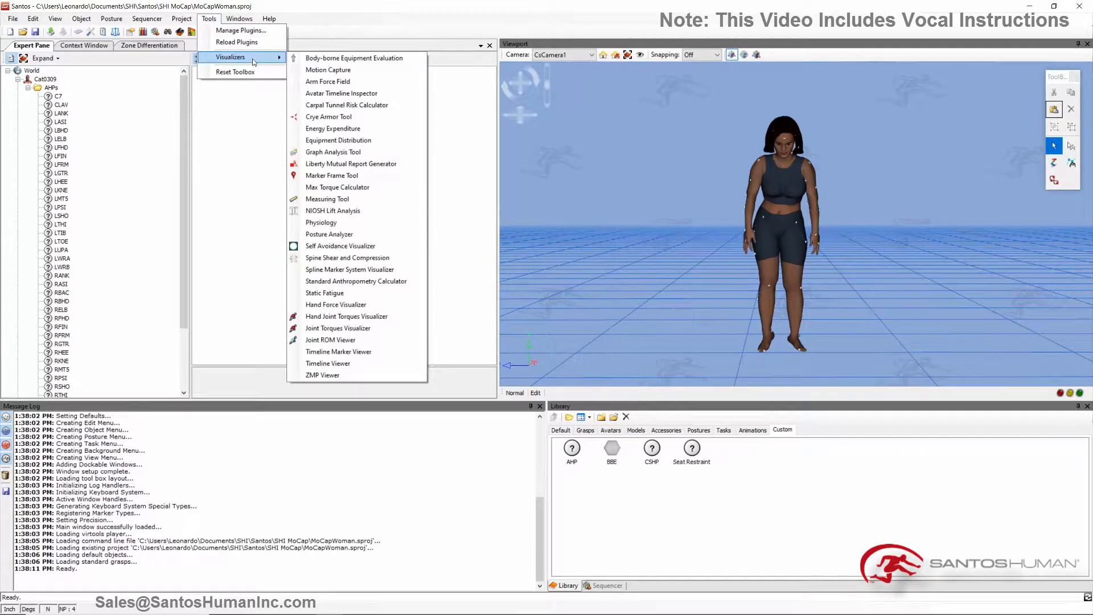
click(332, 70)
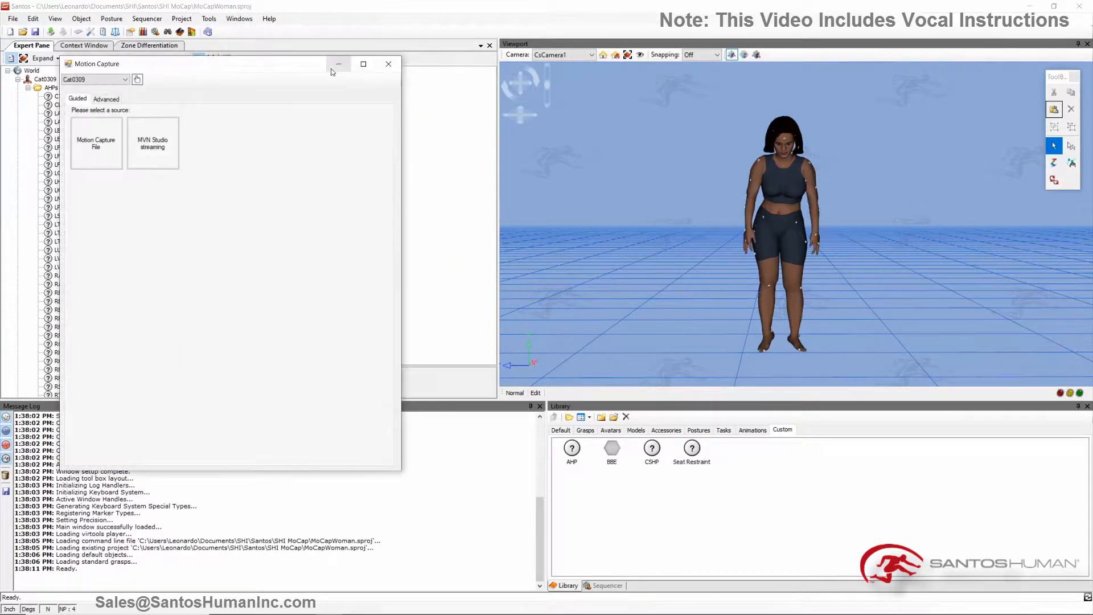
Step: Load the motion capture file 143_11.c3d from the "2. Walk, pick up box, walk back" folder in Santos MoCap Files
click(96, 142)
scroll(115, 175, up, 3)
click(104, 151)
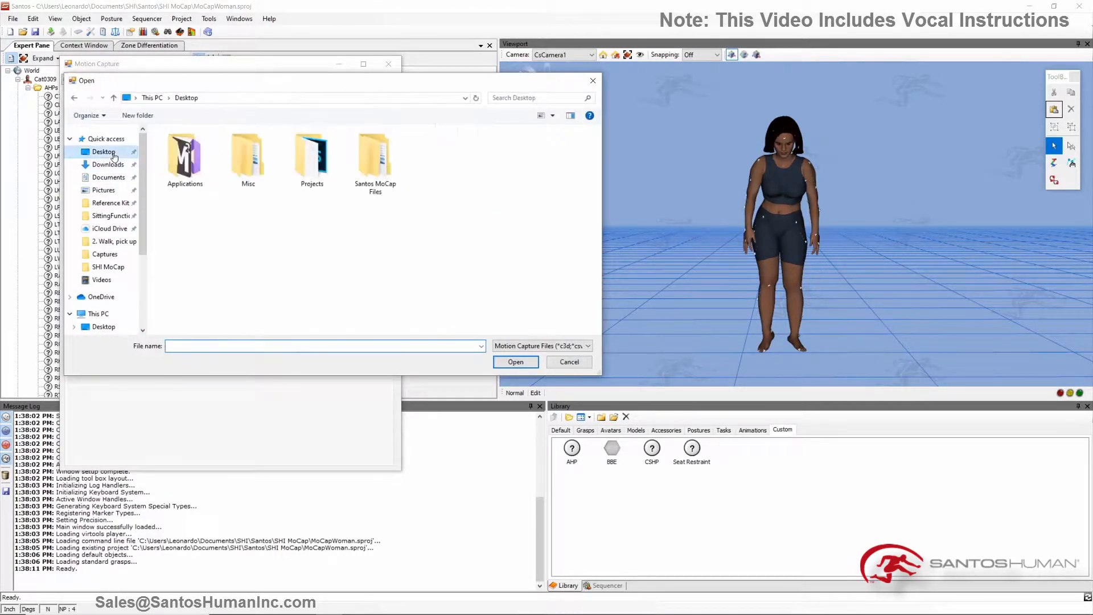
double_click(370, 156)
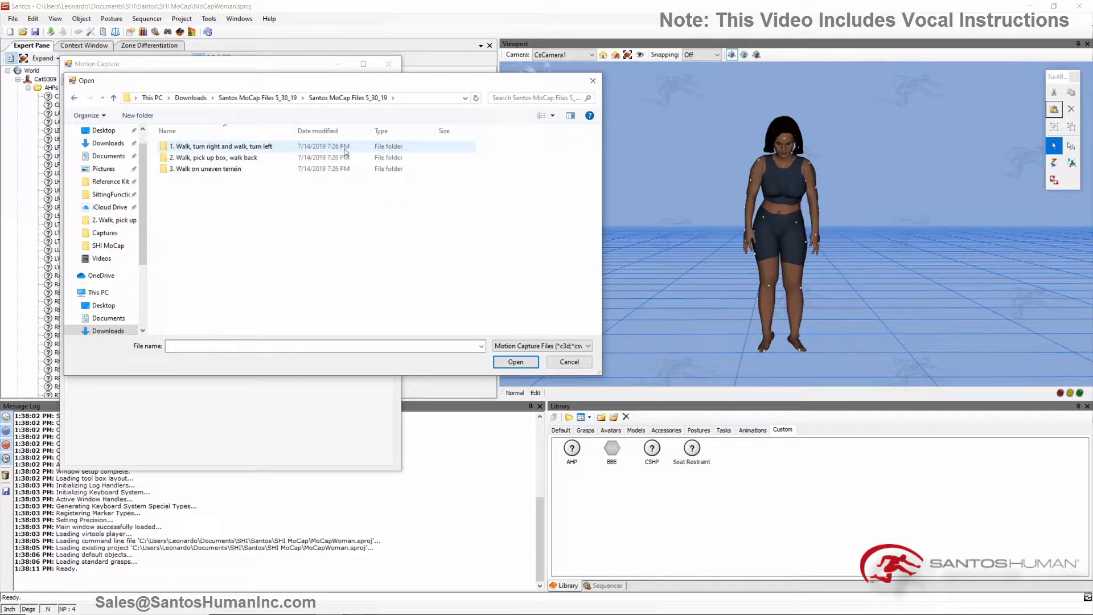
double_click(316, 157)
click(311, 149)
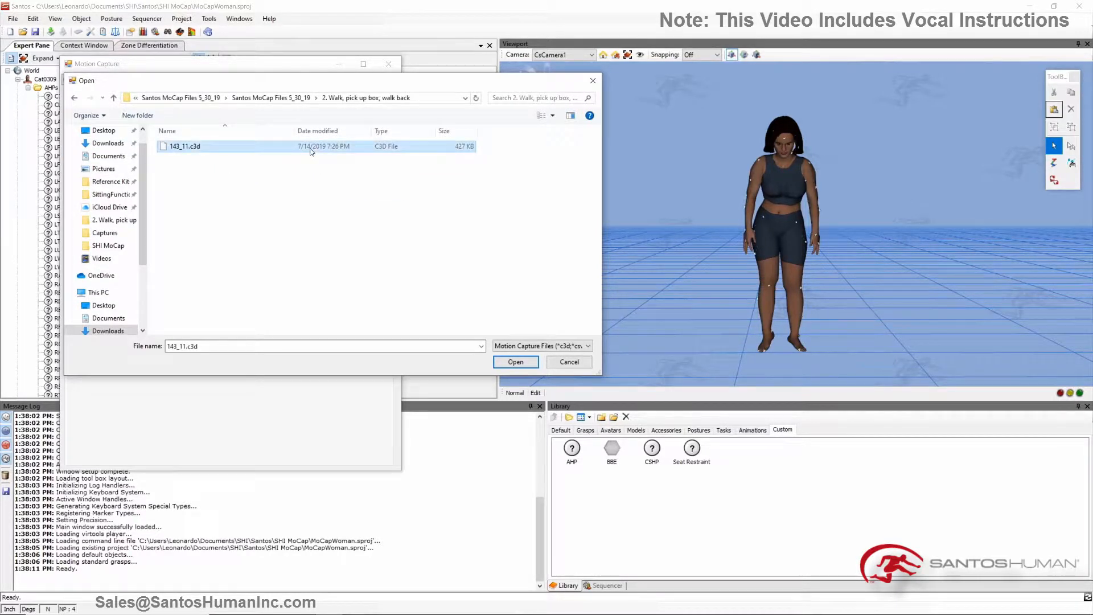
click(508, 363)
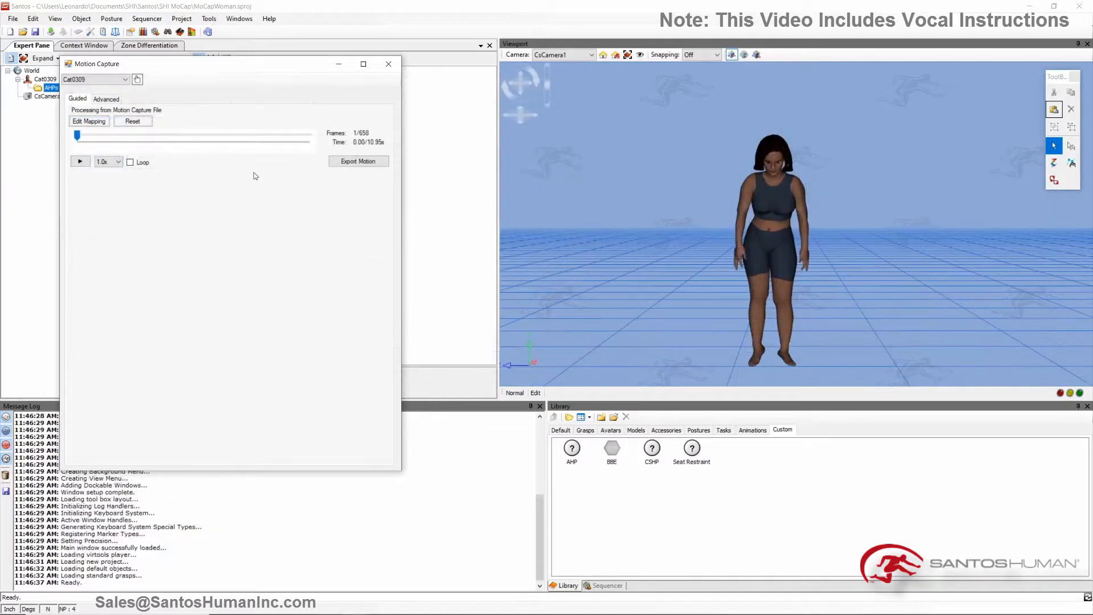
Step: In the advanced joint mapping, include the target marker Male1:LFWT and map it to body point AHP: LASI
drag(159, 64, 305, 60)
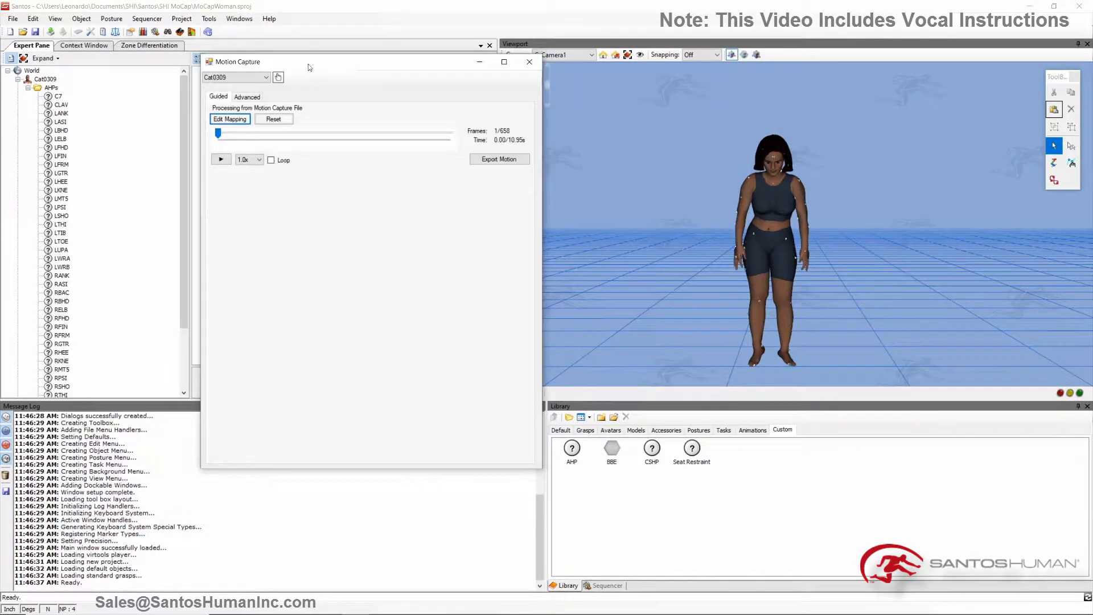
click(251, 97)
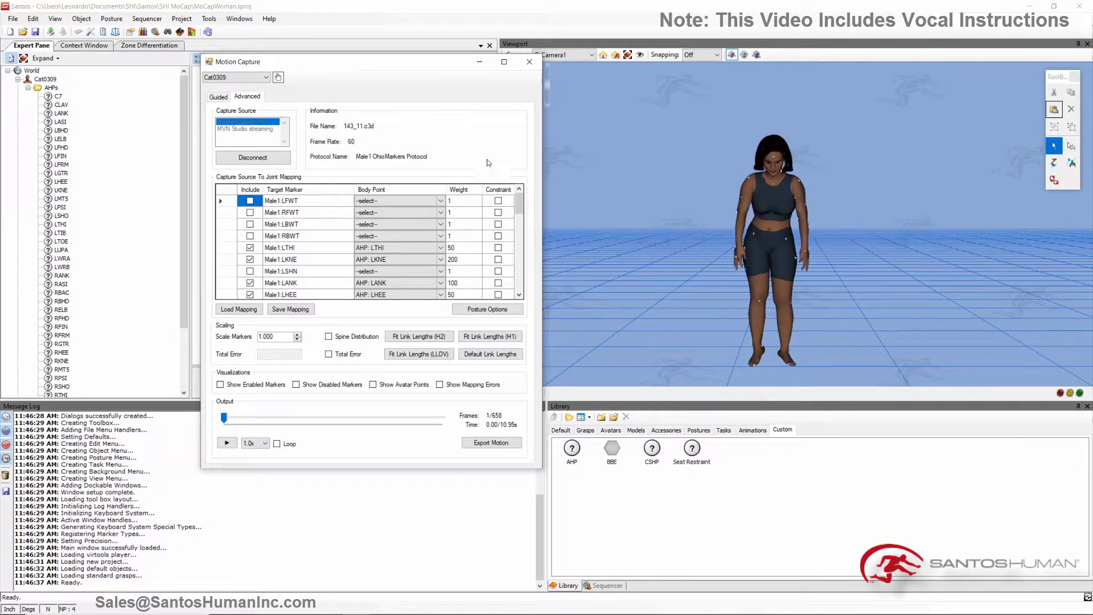
click(774, 226)
scroll(732, 312, up, 5)
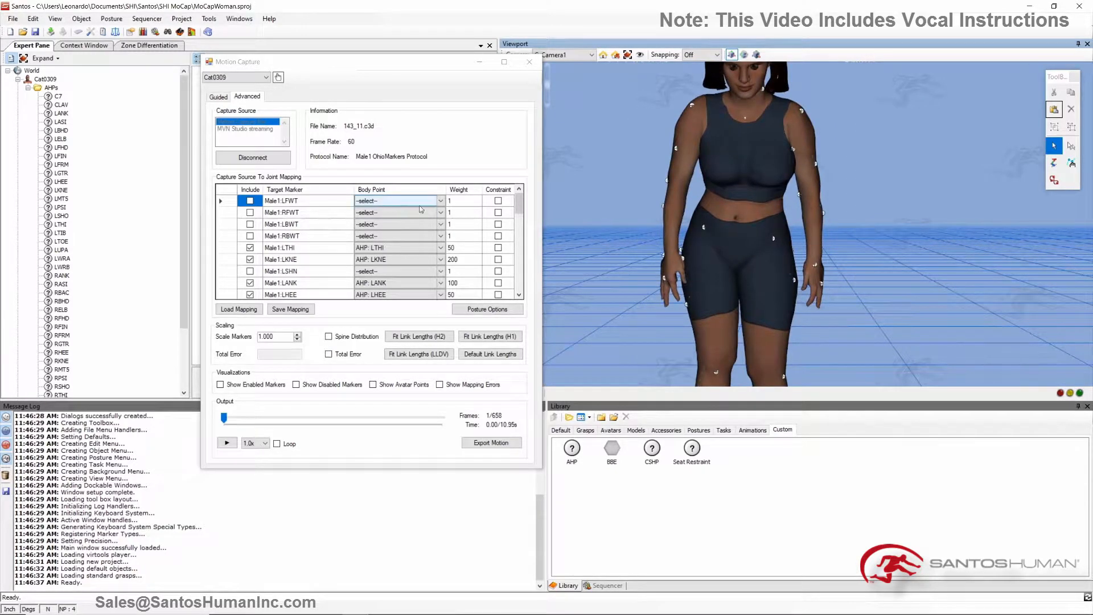
click(250, 200)
click(425, 201)
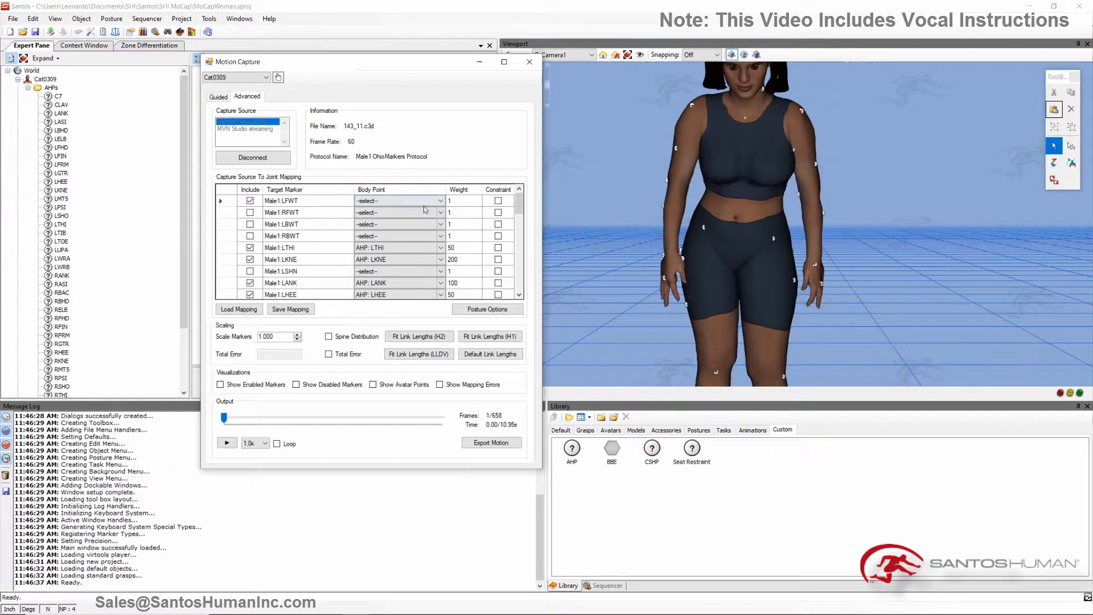
click(427, 203)
scroll(434, 326, down, 10)
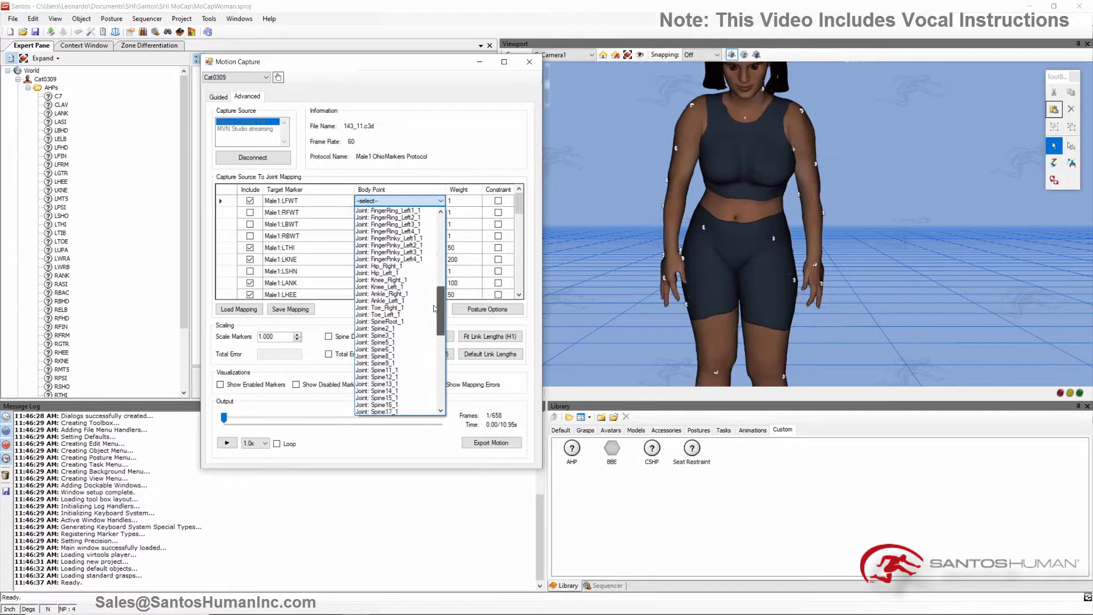
scroll(434, 327, down, 7)
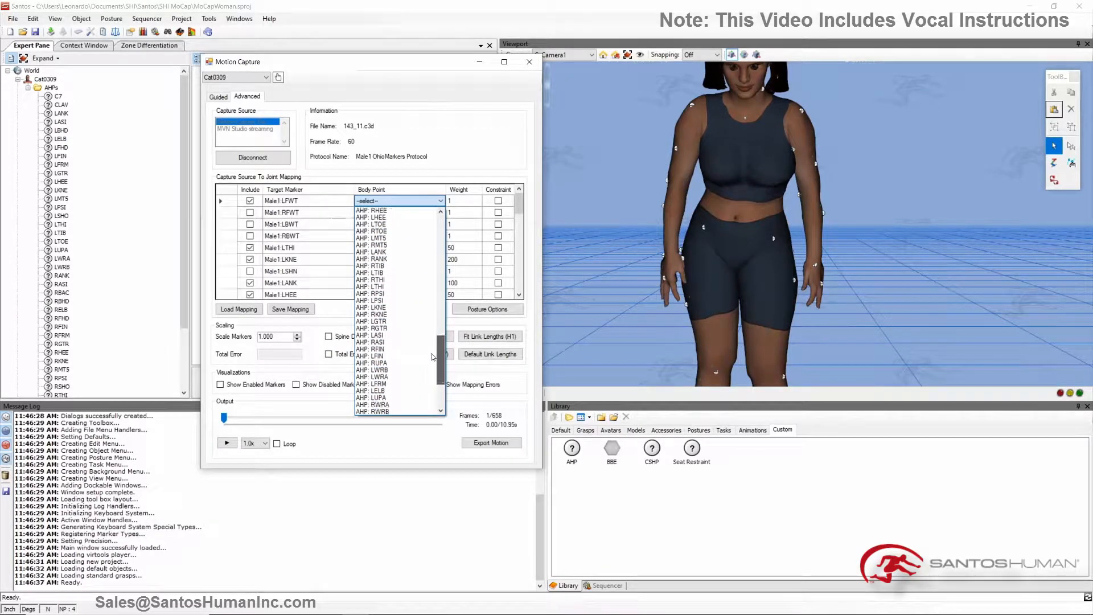
scroll(433, 358, down, 4)
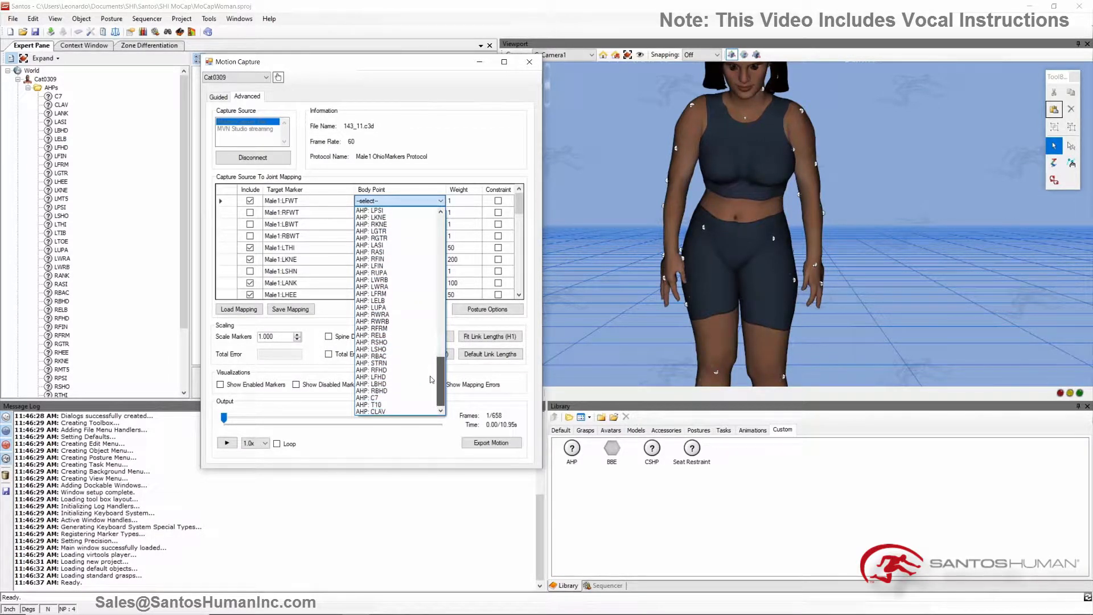
click(387, 245)
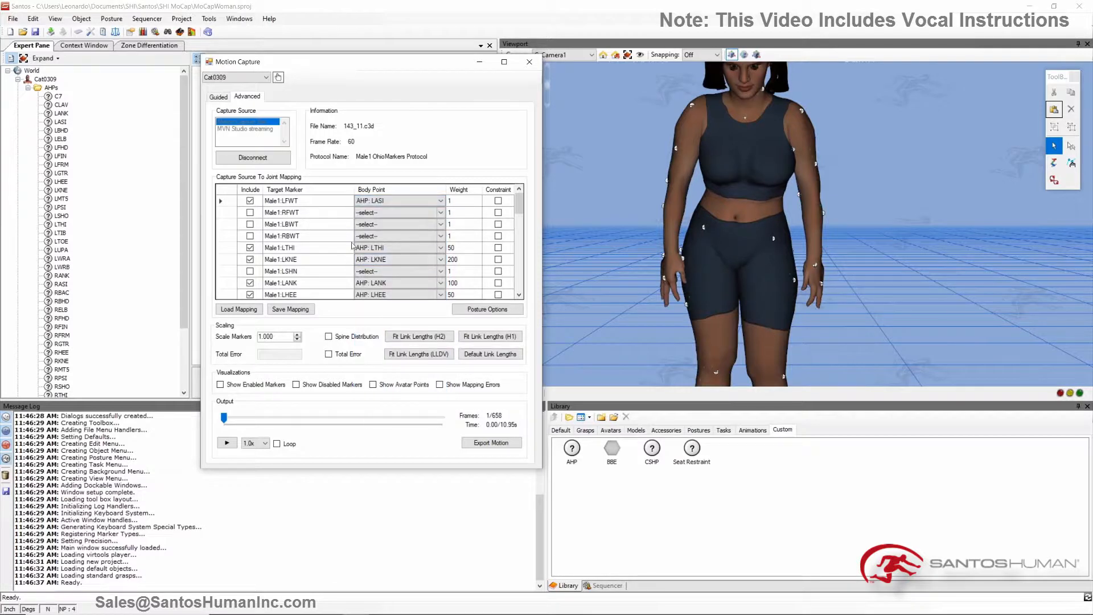
Step: Include the target marker Male1:RFWT and map it to body point AHP: RASI
click(250, 213)
click(420, 213)
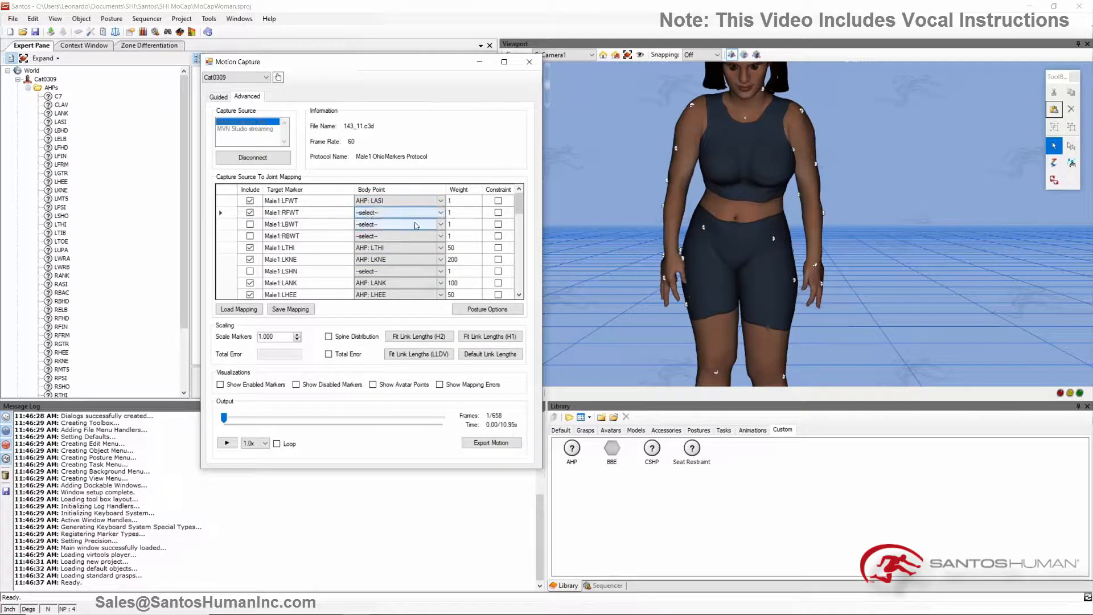
click(432, 213)
drag(441, 272, 436, 378)
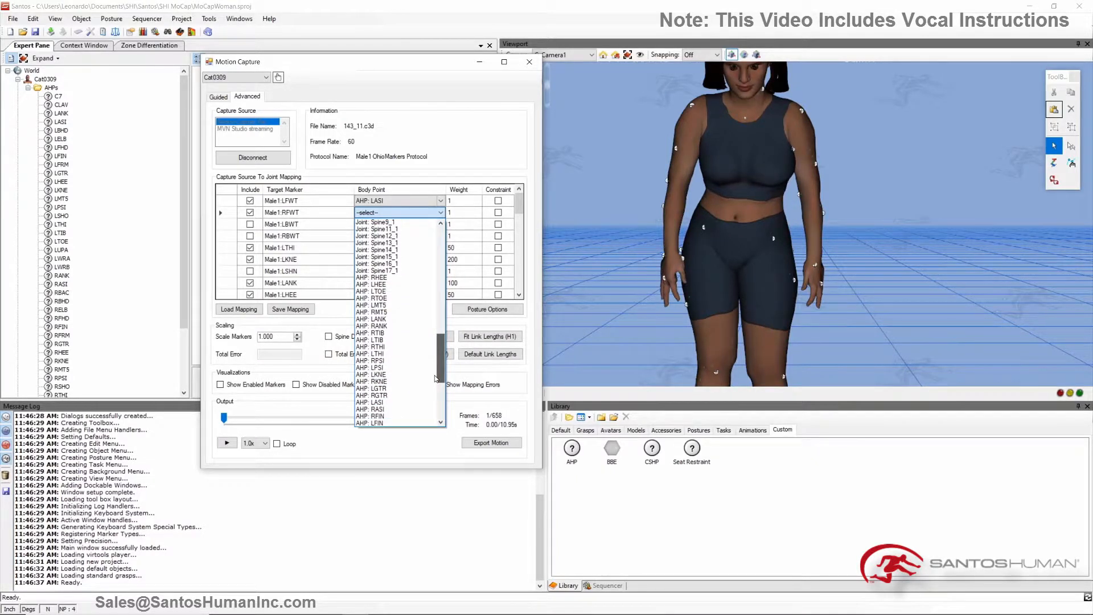
click(373, 409)
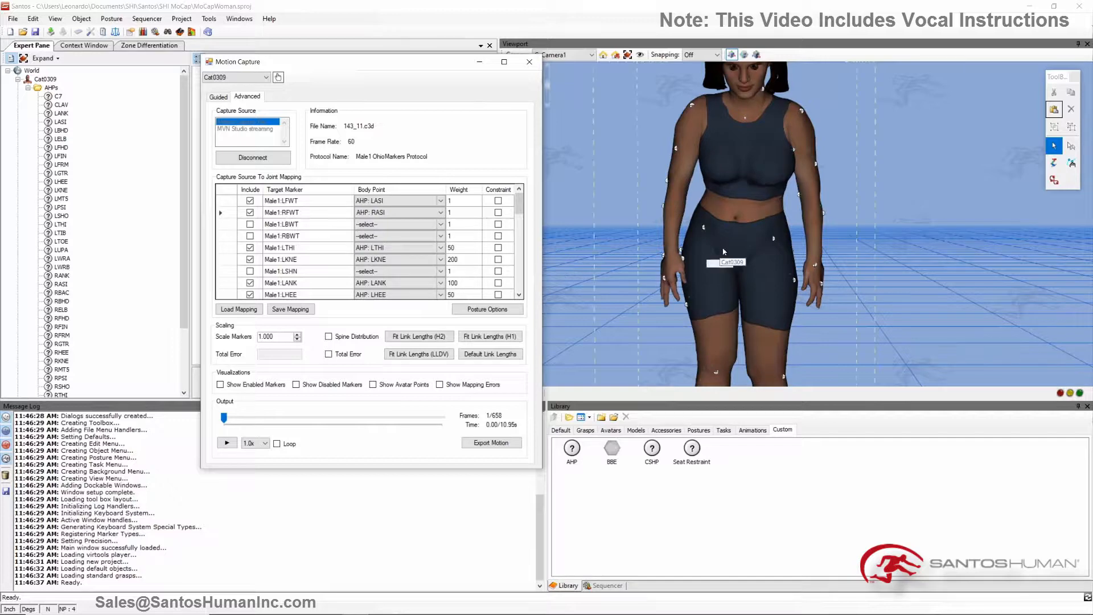
Step: Reposition the RPSI marker on the right and the LPSI marker on the left of the avatar's back waist
middle_drag(716, 237, 850, 255)
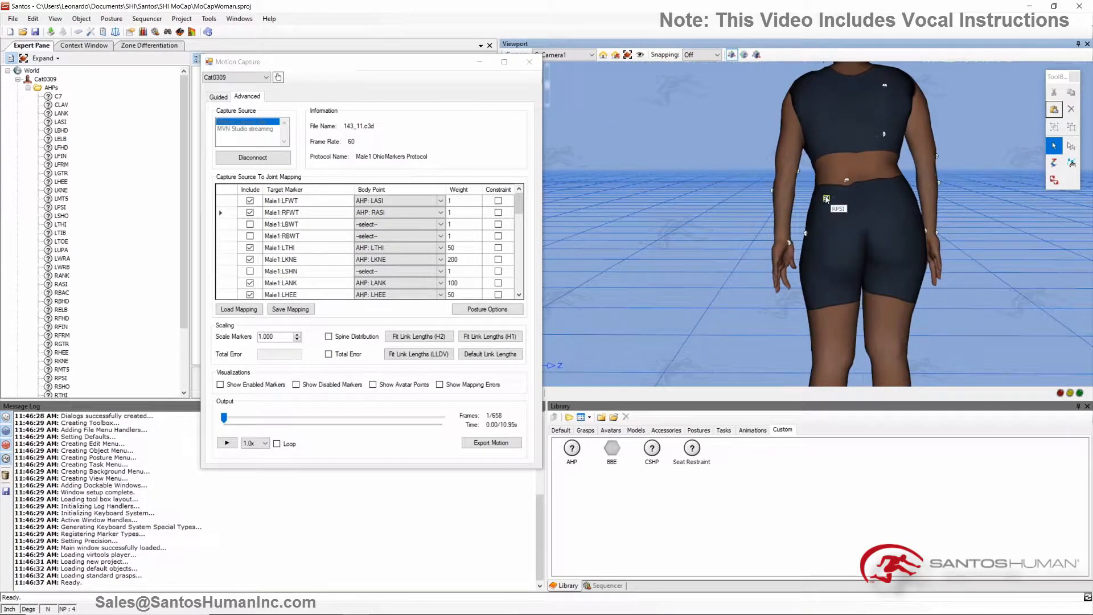
drag(846, 182, 827, 199)
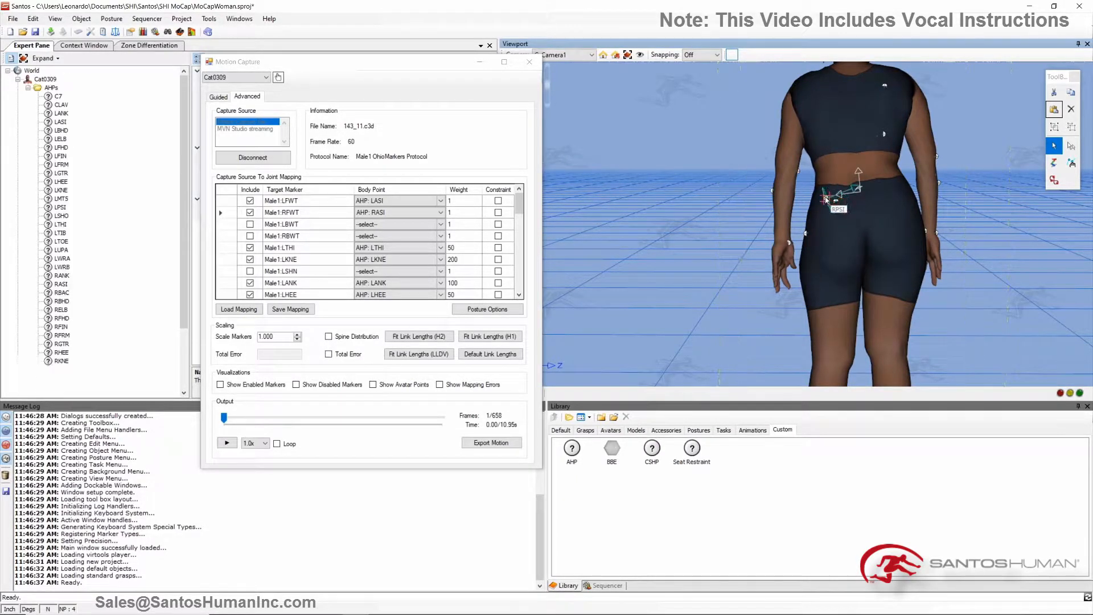
click(898, 200)
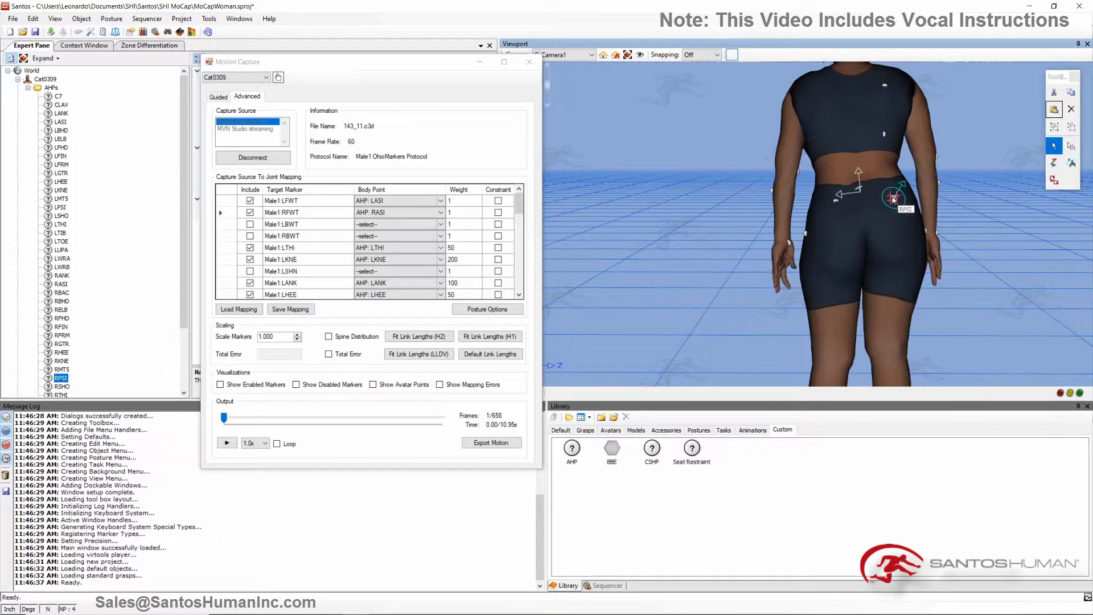
click(836, 201)
Step: Map the target marker Male1:LBWT to body point AHP: LPSI and include it in the mapping
click(439, 224)
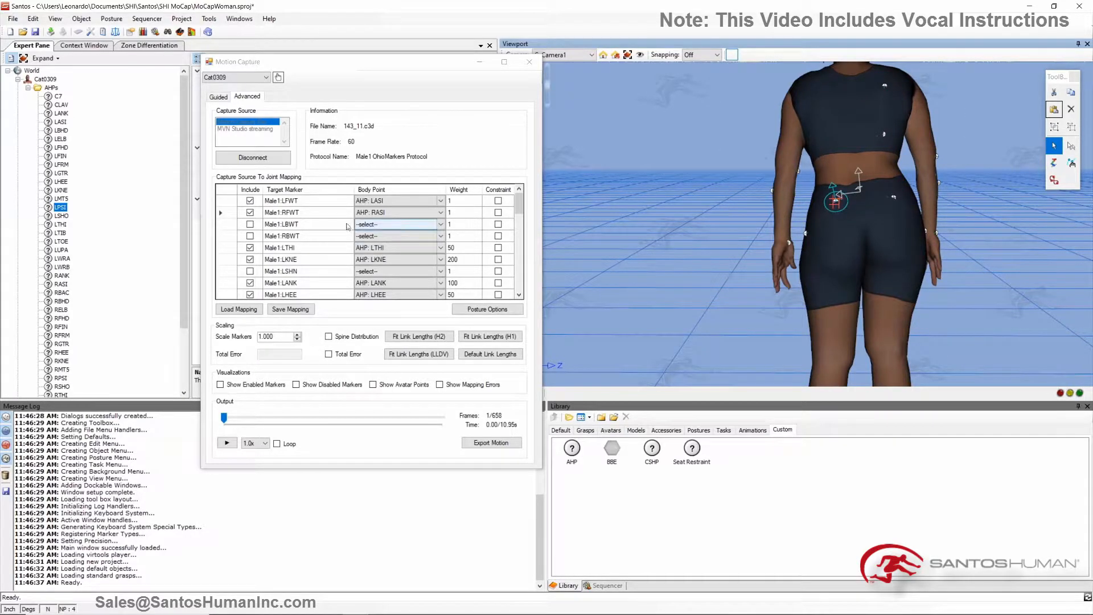
click(438, 224)
drag(440, 251, 440, 352)
click(382, 401)
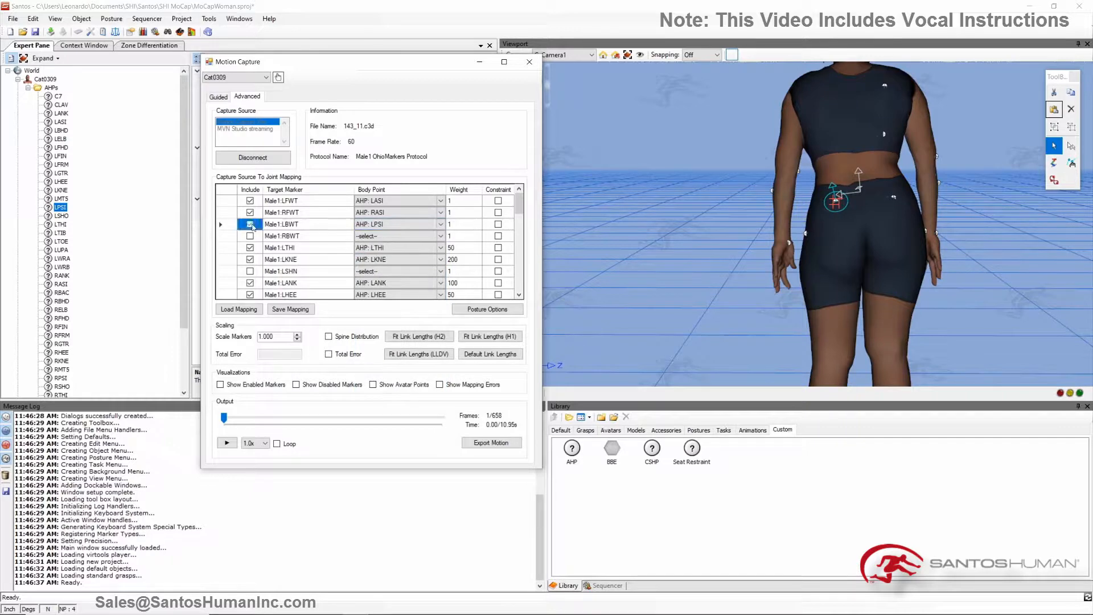
Step: Map the target marker Male1:RBWT to body point AHP: RPSI and include it in the mapping
click(440, 236)
click(440, 235)
drag(440, 267, 440, 353)
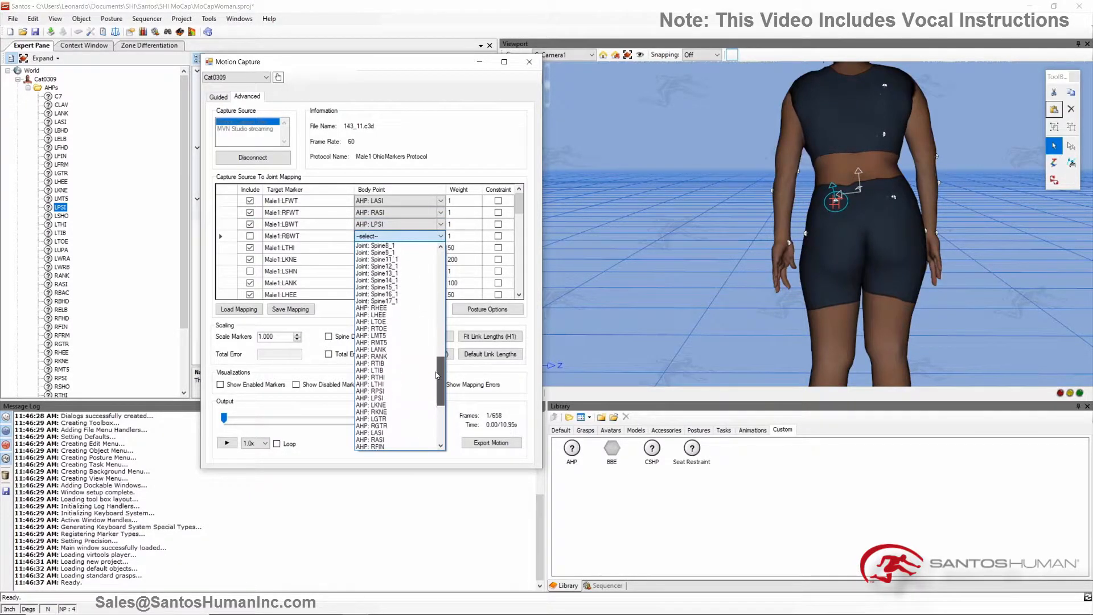
click(382, 378)
click(249, 236)
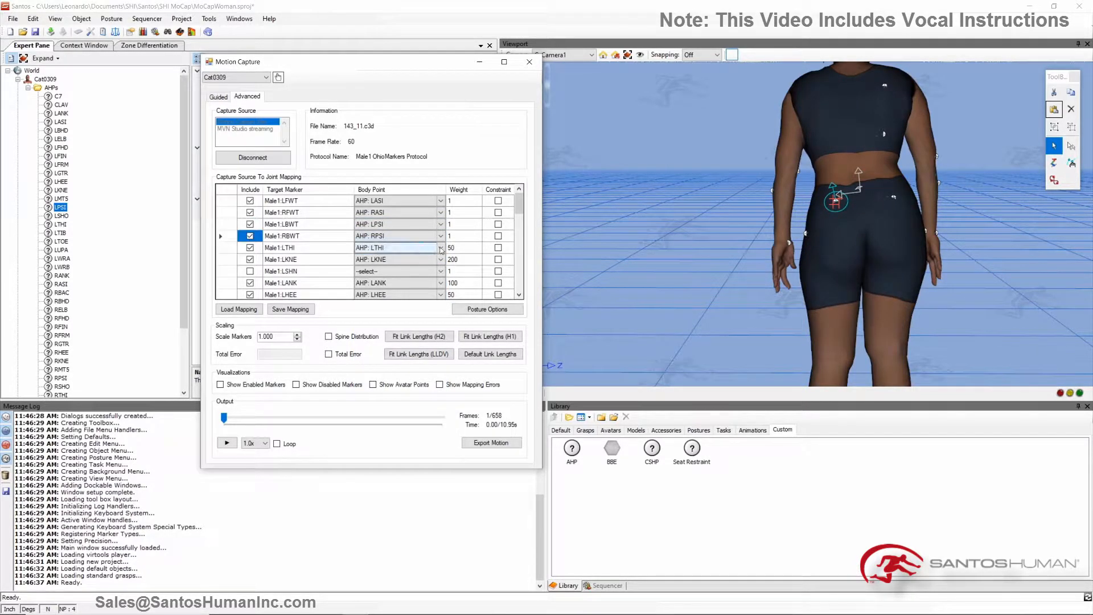
Step: Play the captured motion on the whole avatar at 1.0x speed and turn on looping
mouse_move(519, 205)
mouse_down()
mouse_move(526, 290)
mouse_move(529, 206)
mouse_up()
click(789, 307)
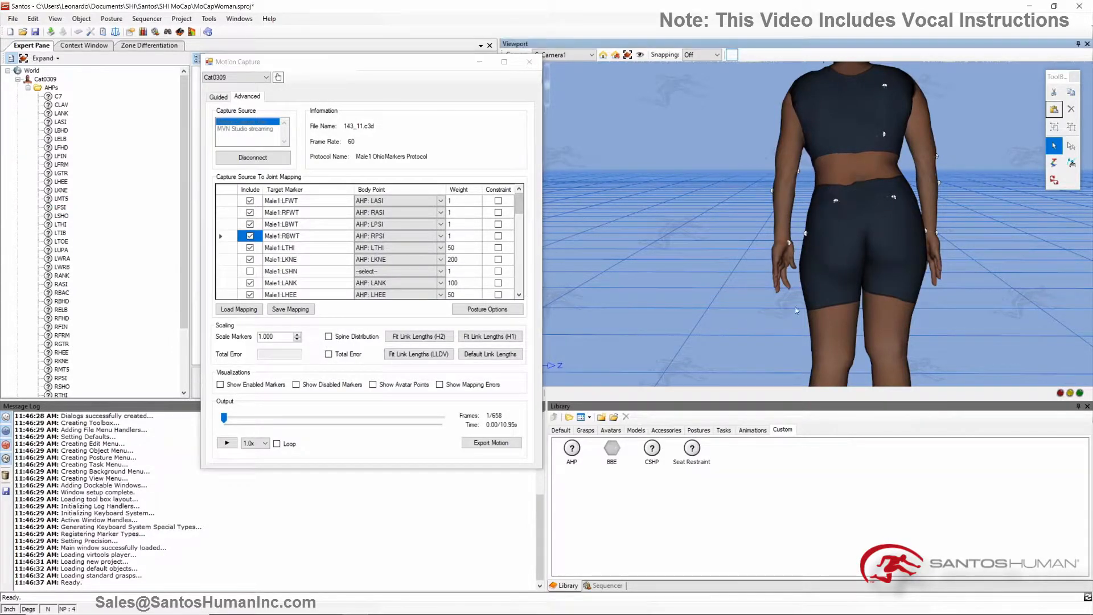
scroll(857, 284, down, 8)
middle_drag(858, 177, 657, 331)
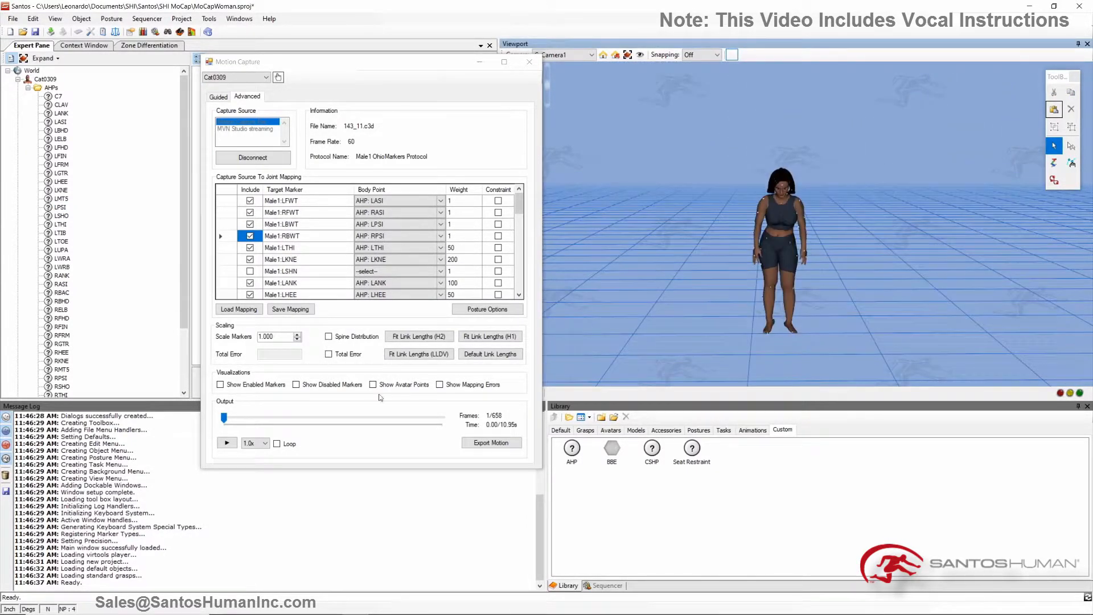
click(228, 442)
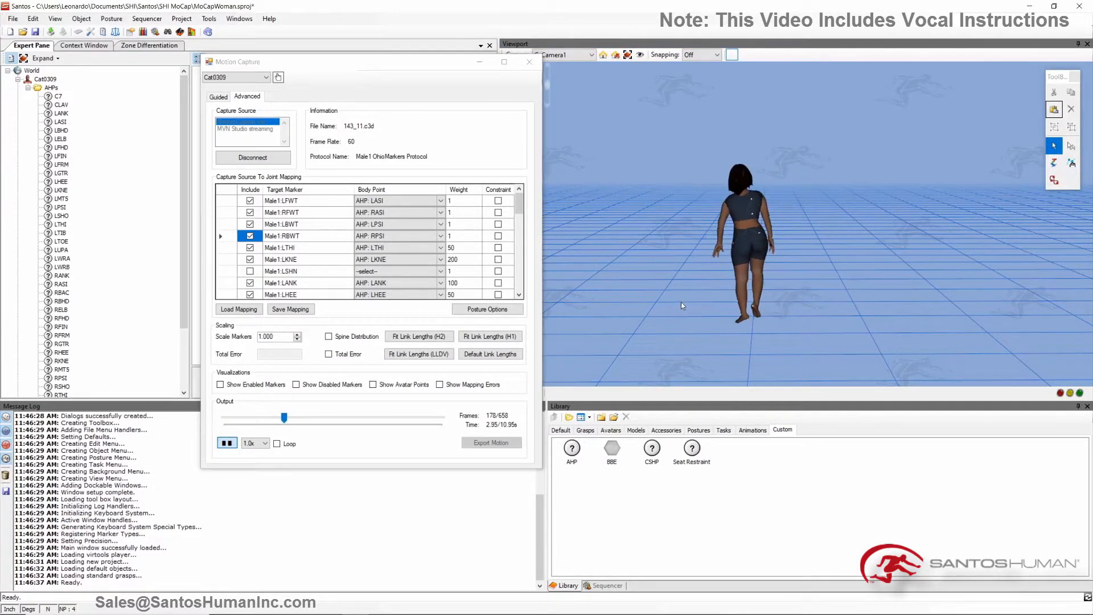
click(717, 308)
middle_drag(718, 308, 738, 278)
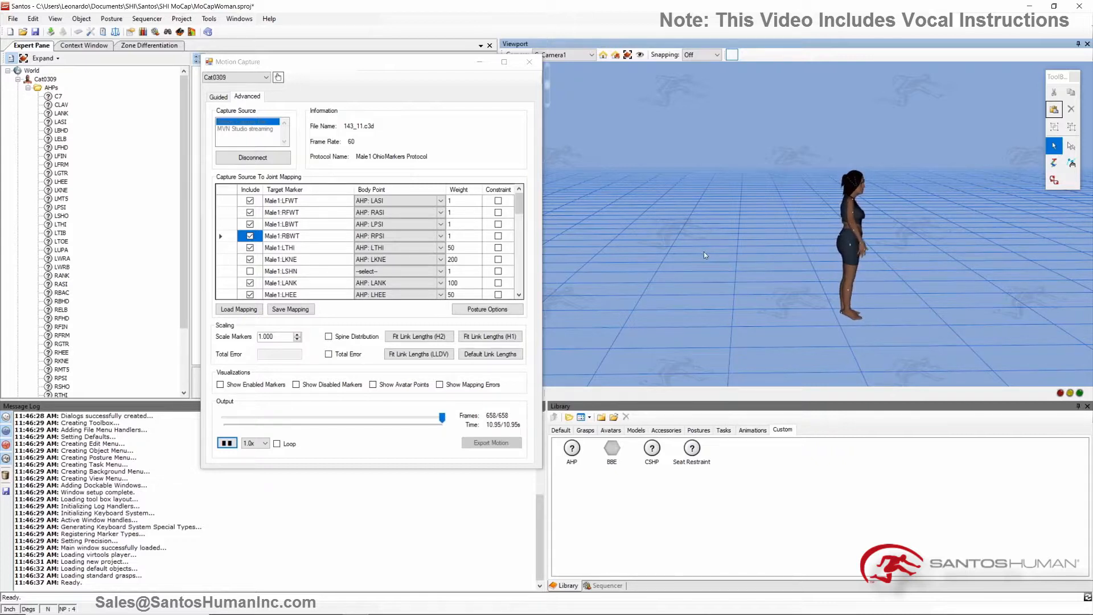
click(277, 444)
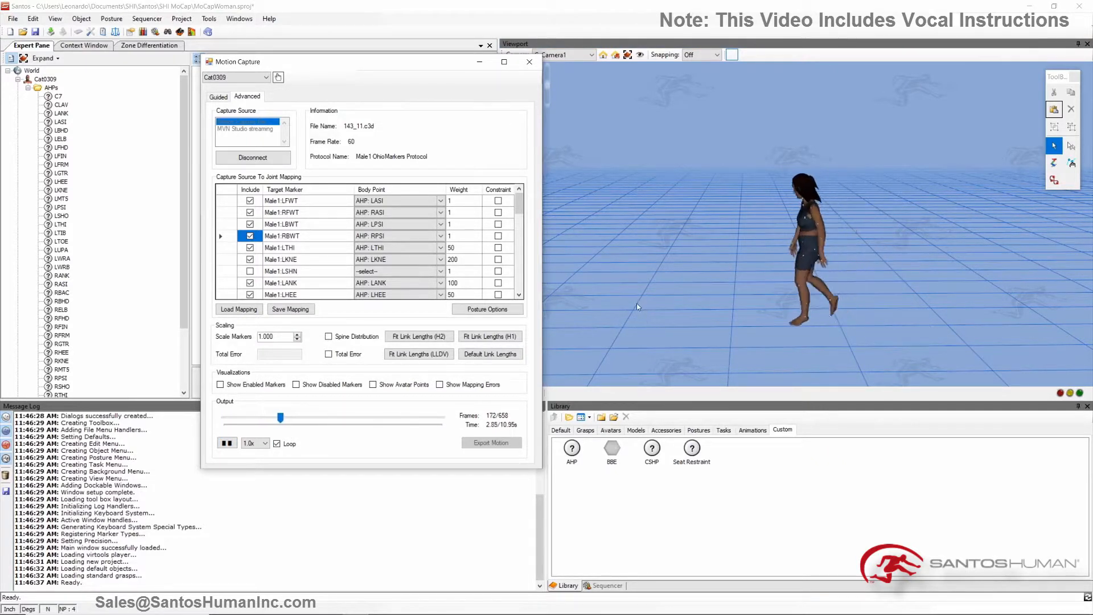